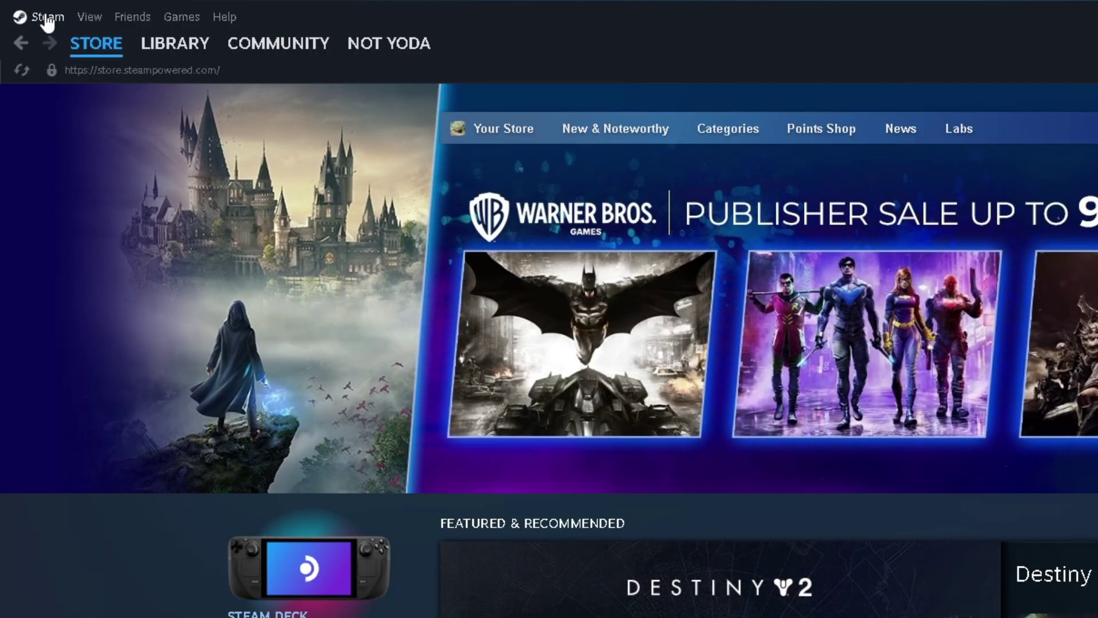
- In Steam's interface settings, check the client beta participation options and turn off running Steam when the computer starts
{"action": "left_click", "coordinate": [33, 11]}
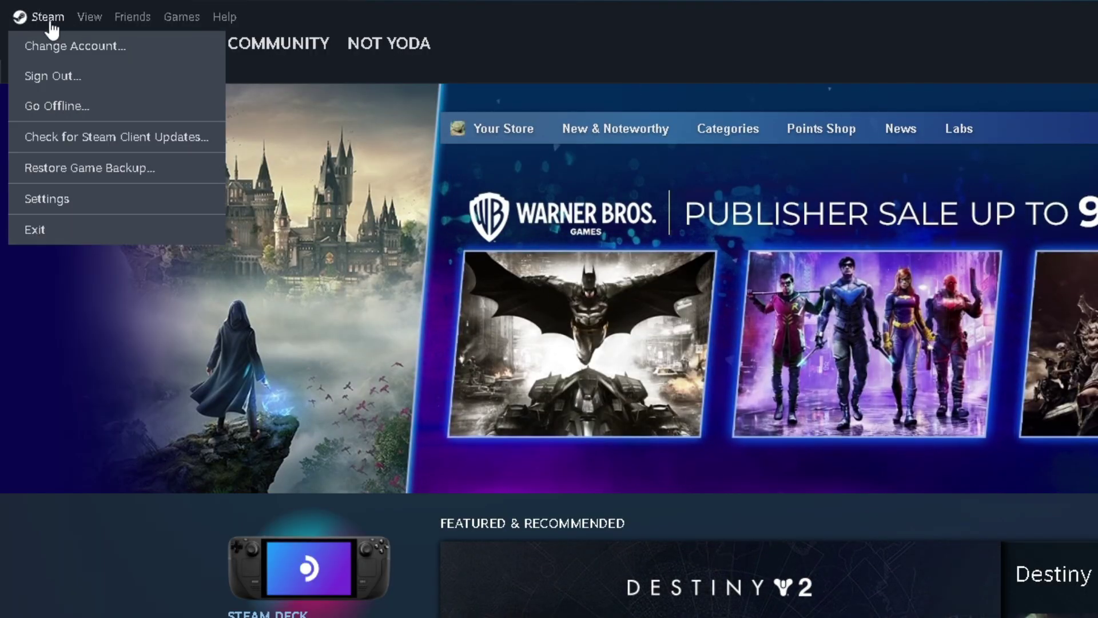
{"action": "left_click", "coordinate": [58, 200]}
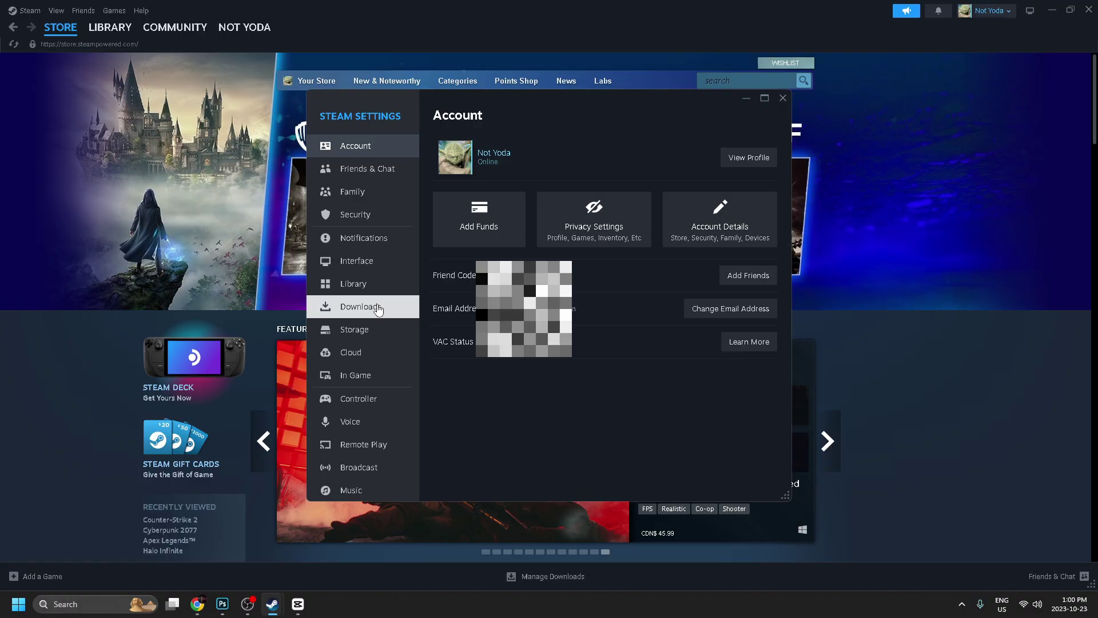
{"action": "left_click", "coordinate": [357, 261]}
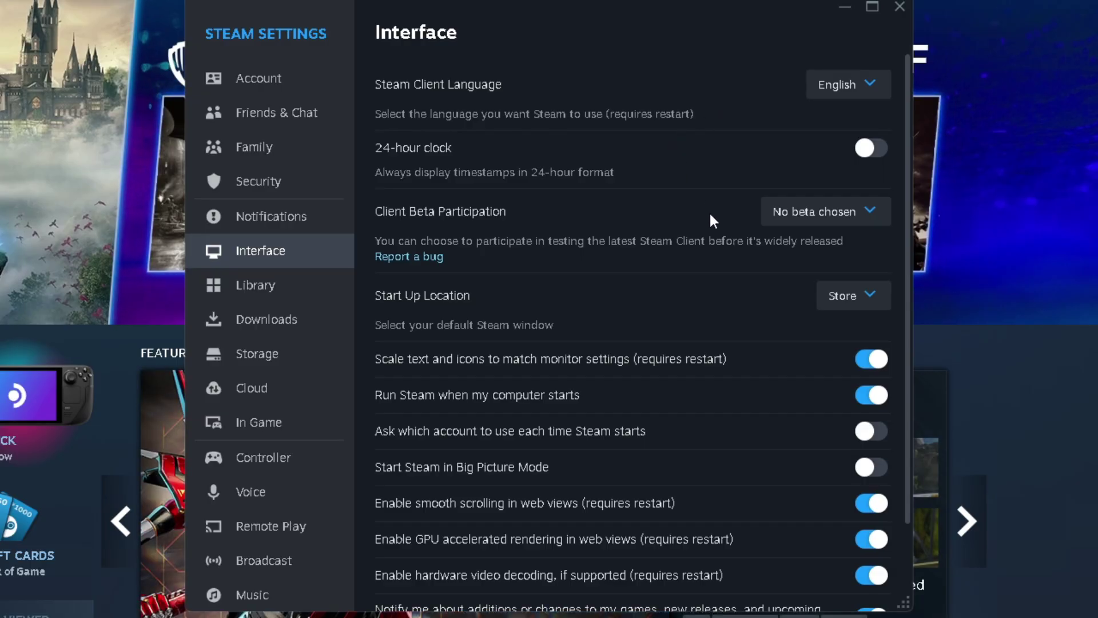
{"action": "left_click", "coordinate": [832, 212]}
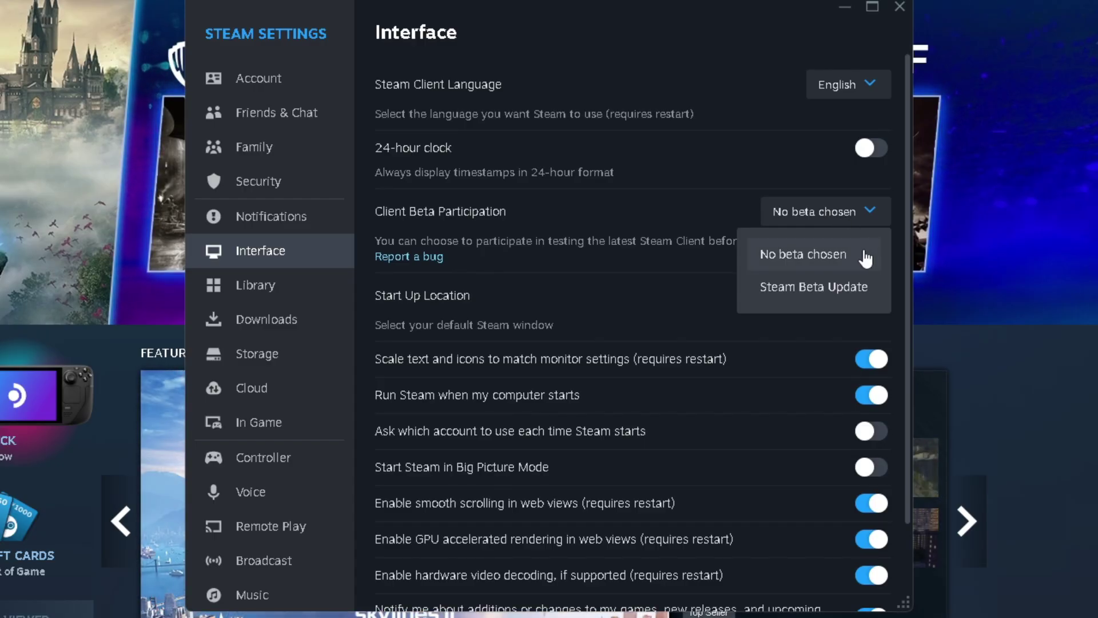
{"action": "left_click", "coordinate": [664, 266]}
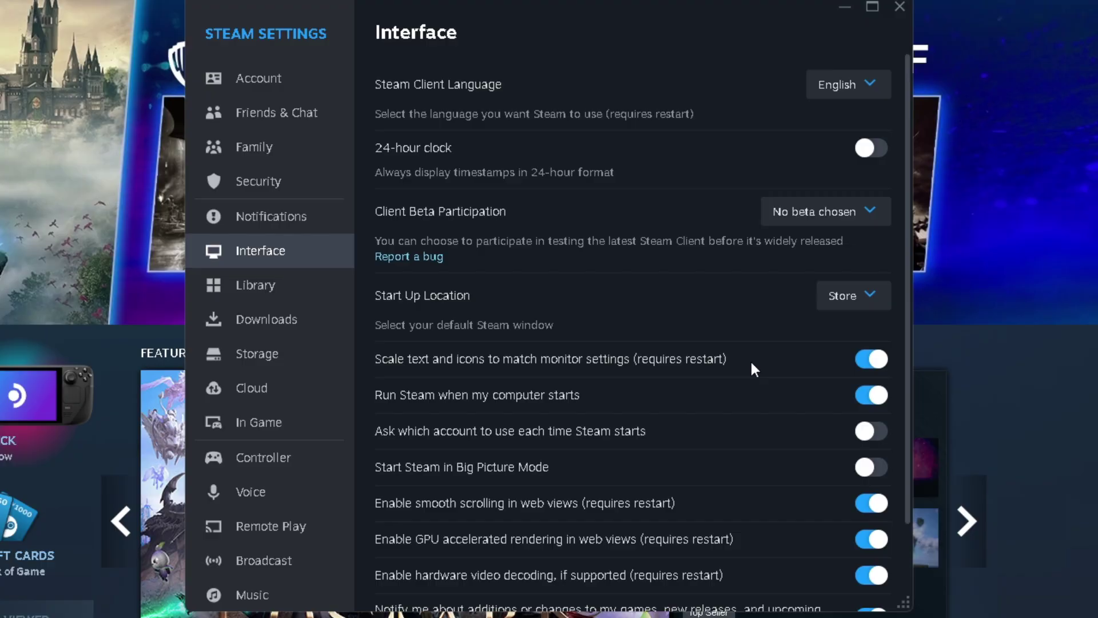
{"action": "scroll", "coordinate": [747, 361], "scroll_direction": "down", "scroll_amount": 2}
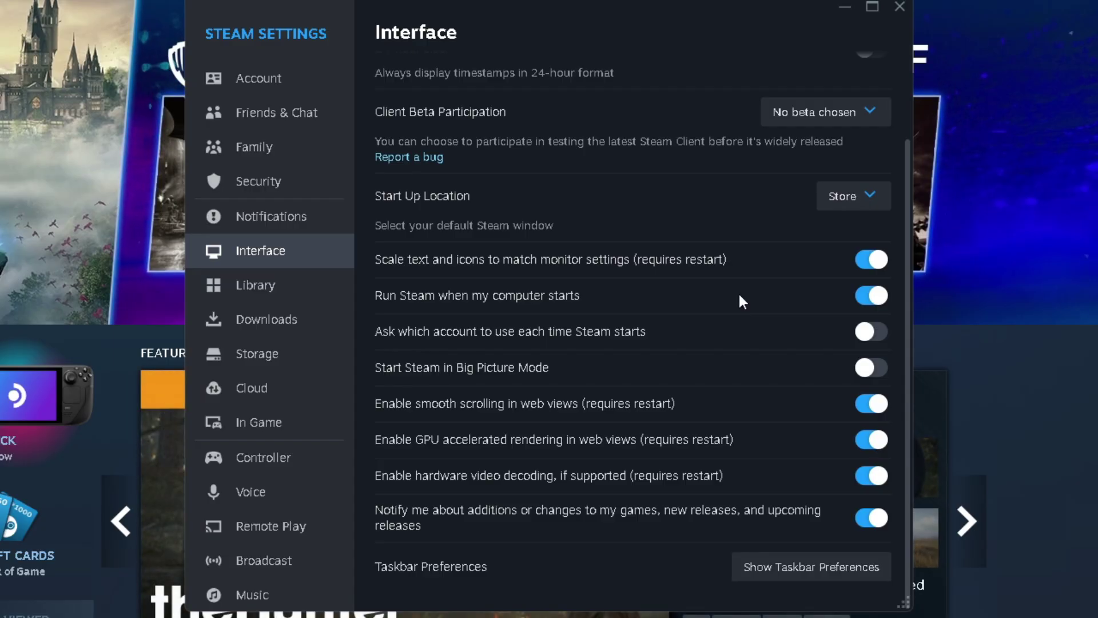
{"action": "left_click", "coordinate": [868, 296]}
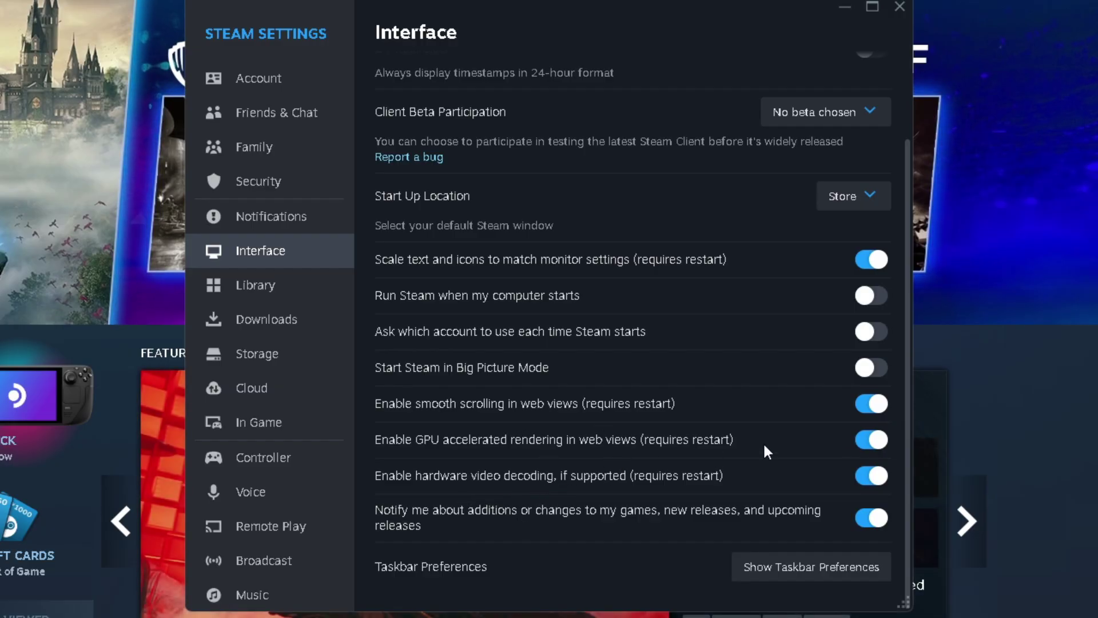
- Turn off hardware video decoding, GPU accelerated rendering and smooth scrolling in web views, postponing the restart each time
{"action": "left_click", "coordinate": [878, 474]}
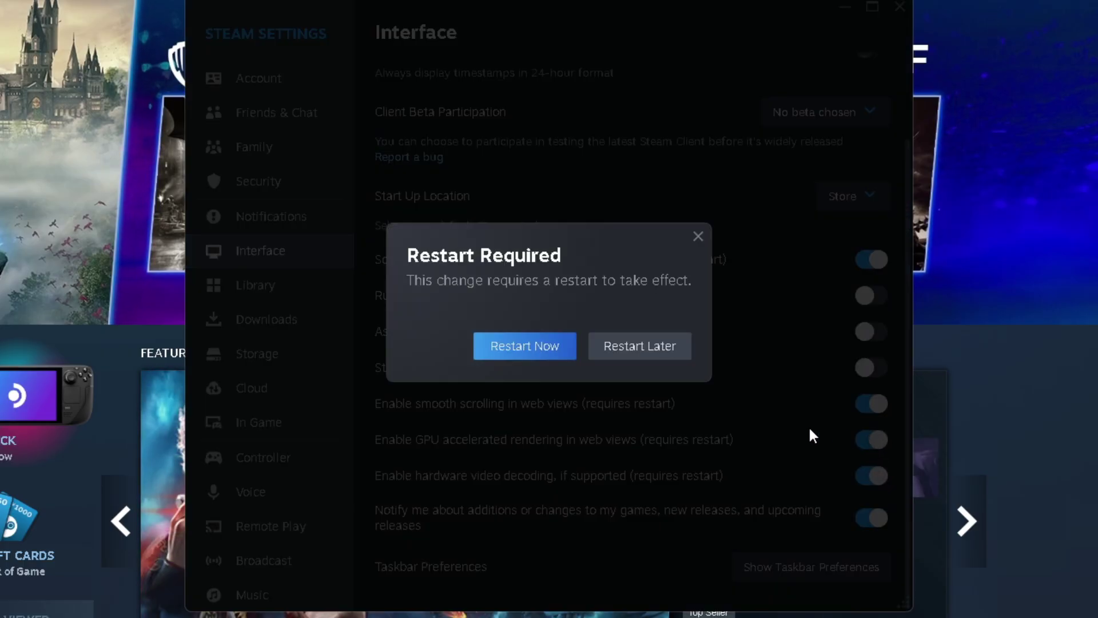
{"action": "left_click", "coordinate": [652, 350]}
{"action": "left_click", "coordinate": [871, 476]}
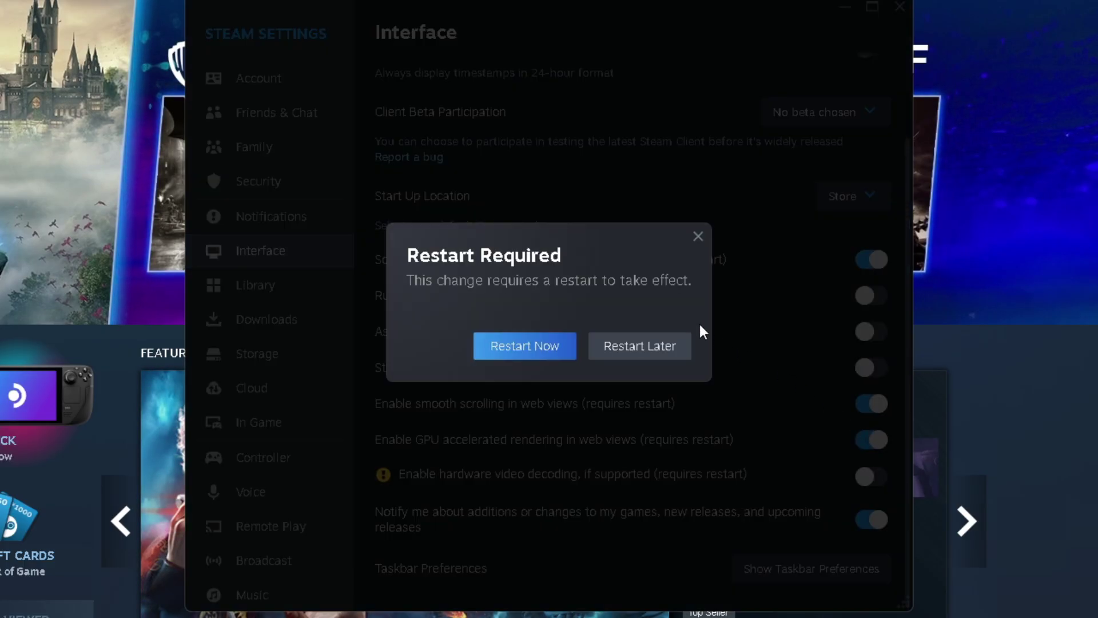
{"action": "left_click", "coordinate": [646, 350]}
{"action": "left_click", "coordinate": [871, 404]}
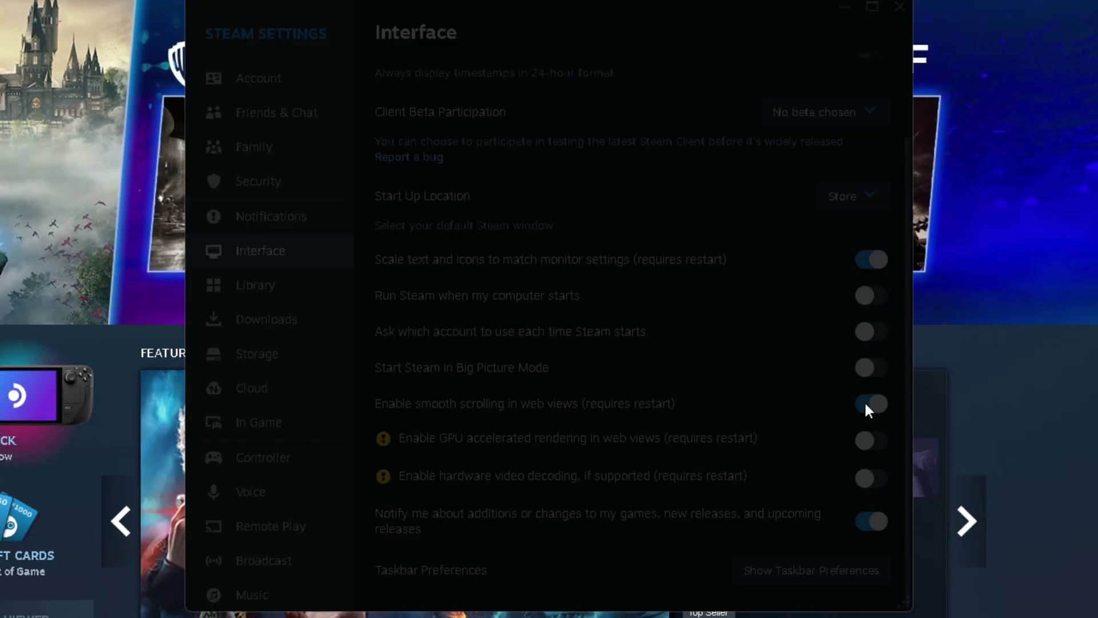
{"action": "left_click", "coordinate": [667, 346]}
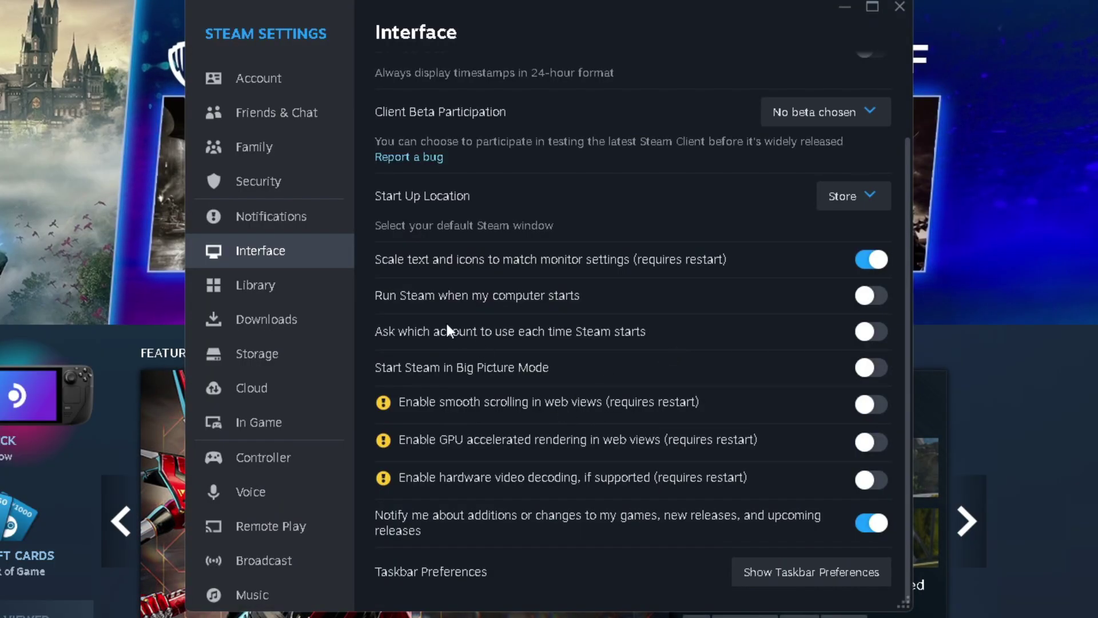
- Enable Low Bandwidth Mode and Low Performance Mode in Steam's library settings
{"action": "left_click", "coordinate": [332, 281]}
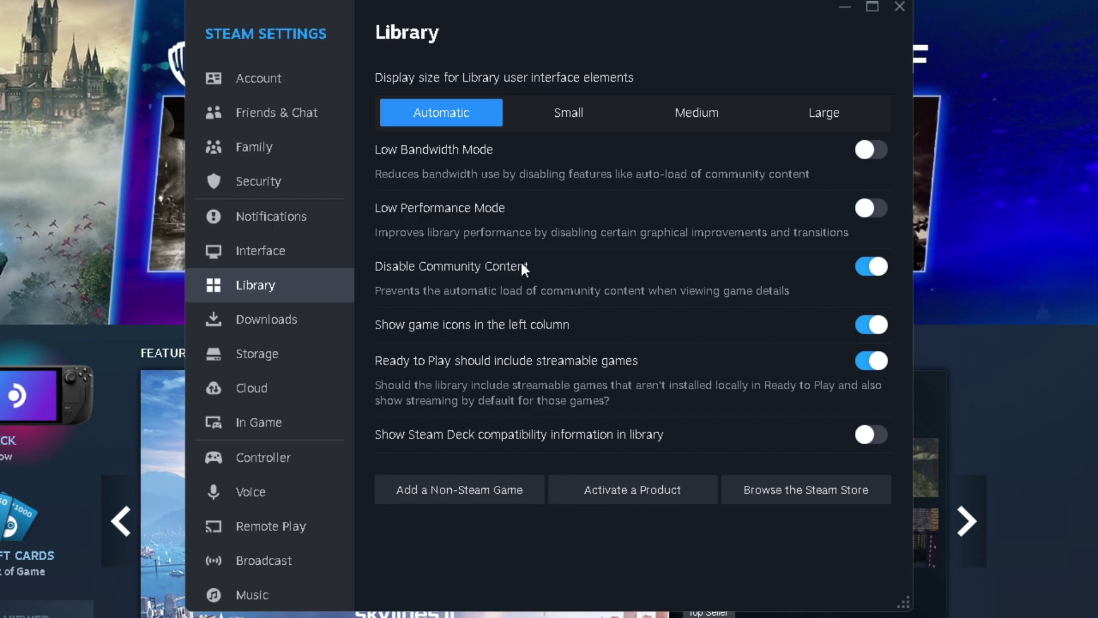
{"action": "left_click", "coordinate": [870, 209]}
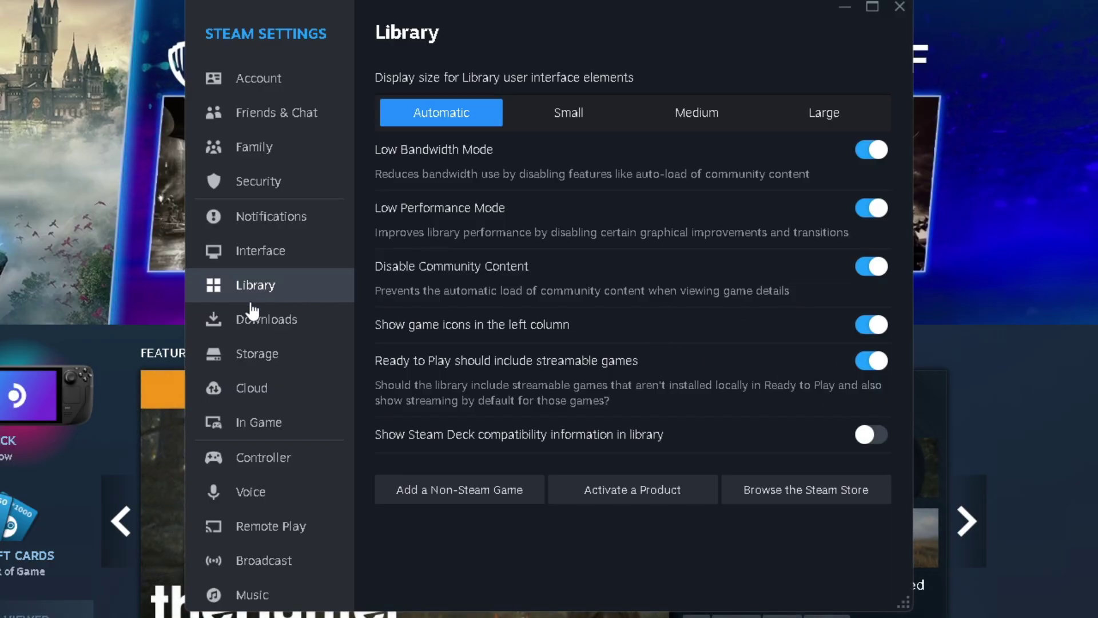
- Turn off downloads during gameplay in Steam's download settings, review the remaining download options, and close the settings
{"action": "left_click", "coordinate": [270, 327]}
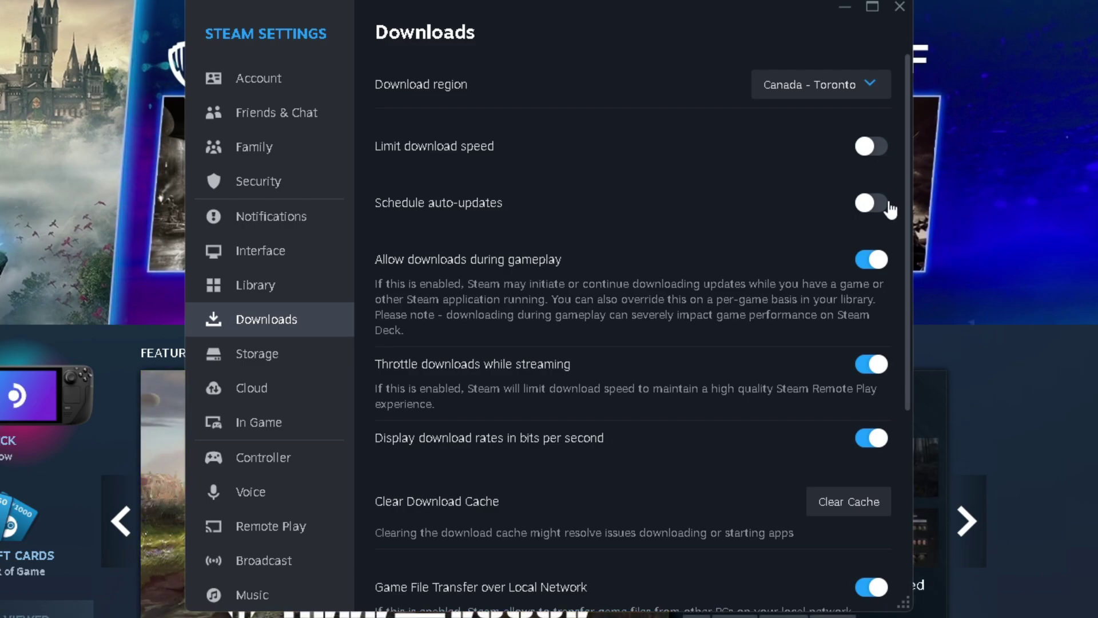
{"action": "scroll", "coordinate": [744, 286], "scroll_direction": "down", "scroll_amount": 2}
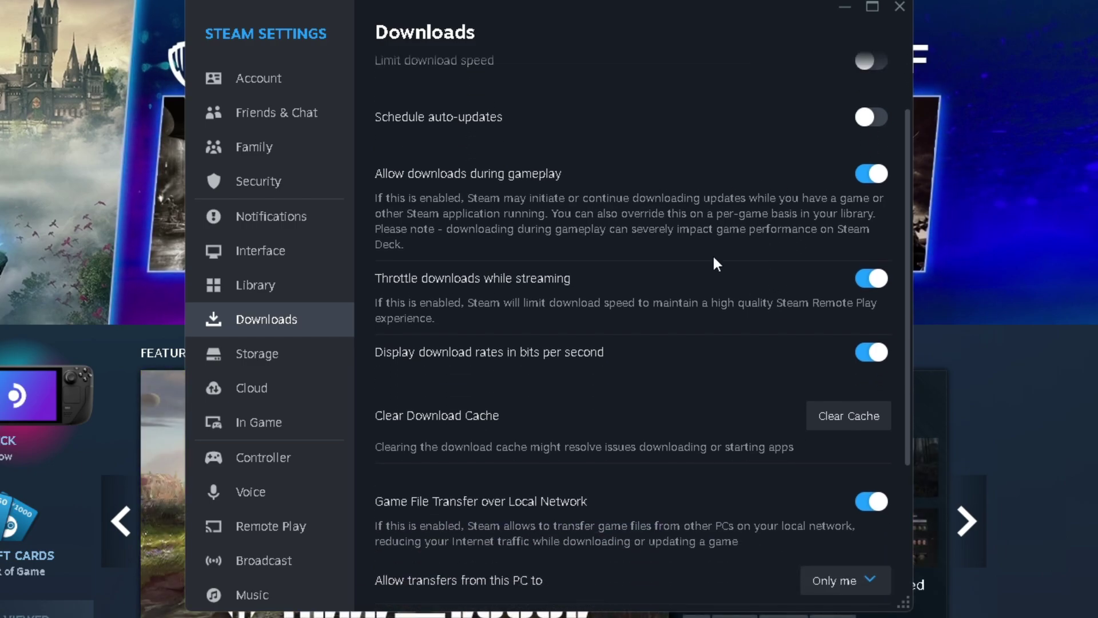
{"action": "left_click", "coordinate": [875, 174]}
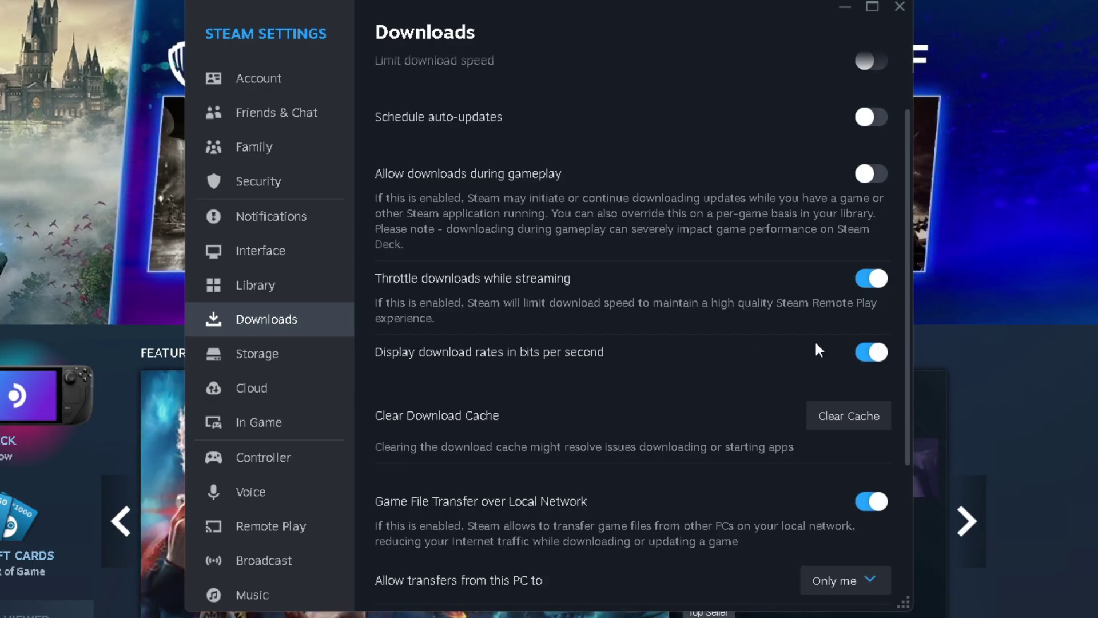
{"action": "scroll", "coordinate": [815, 343], "scroll_direction": "down", "scroll_amount": 3}
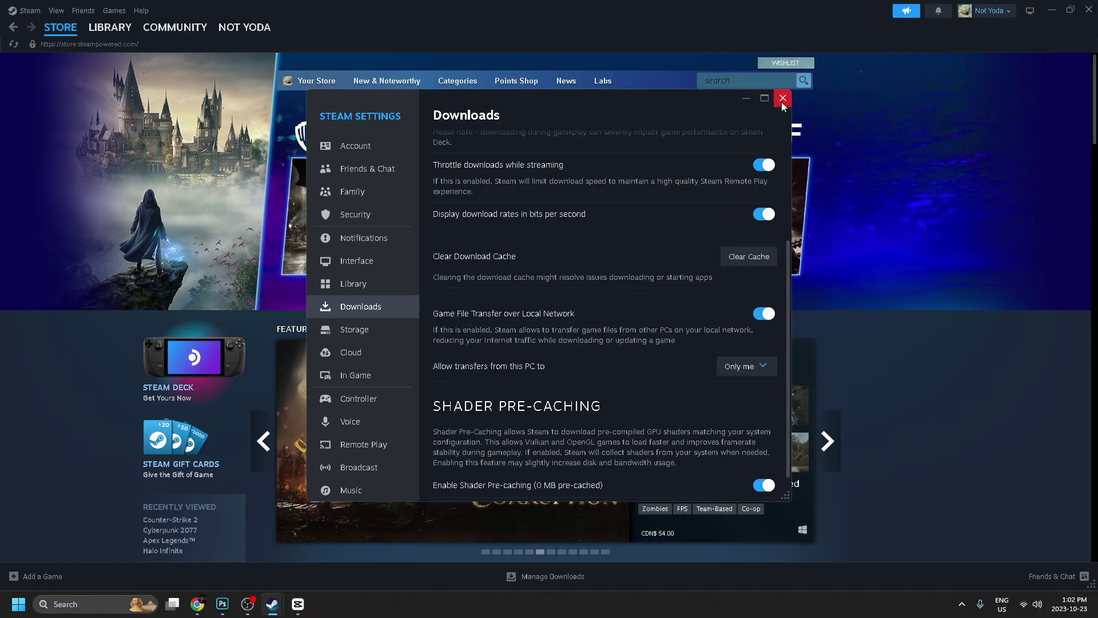
{"action": "left_click", "coordinate": [781, 101]}
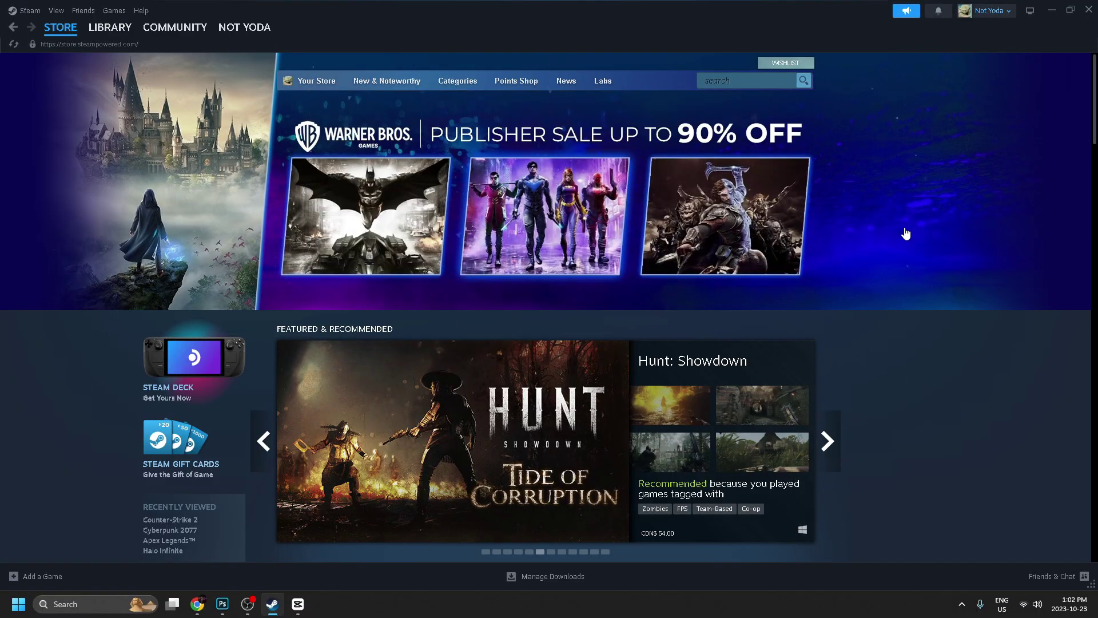
- Minimize Steam and check the Game Mode state in the Windows gaming settings, then close Settings
{"action": "left_click", "coordinate": [1053, 9]}
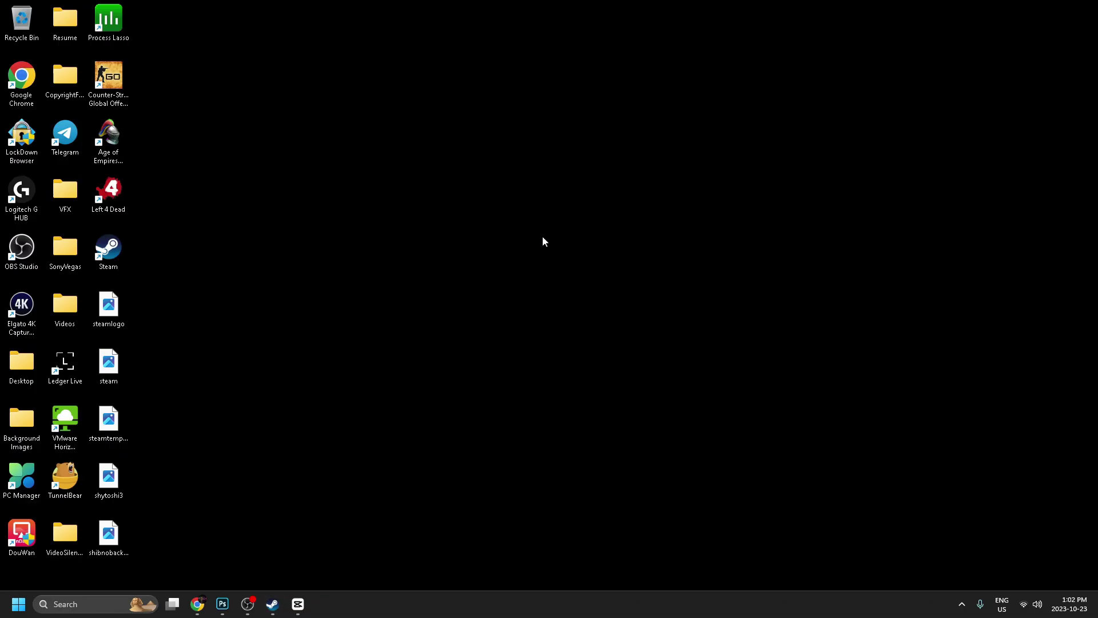
{"action": "right_click", "coordinate": [484, 243]}
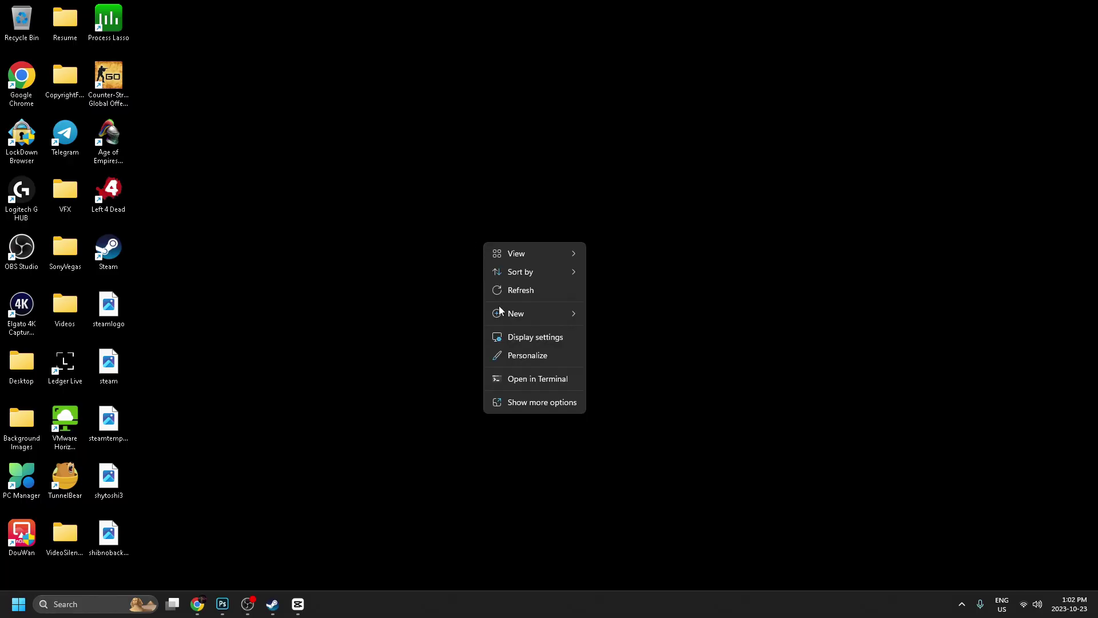
{"action": "left_click", "coordinate": [534, 360]}
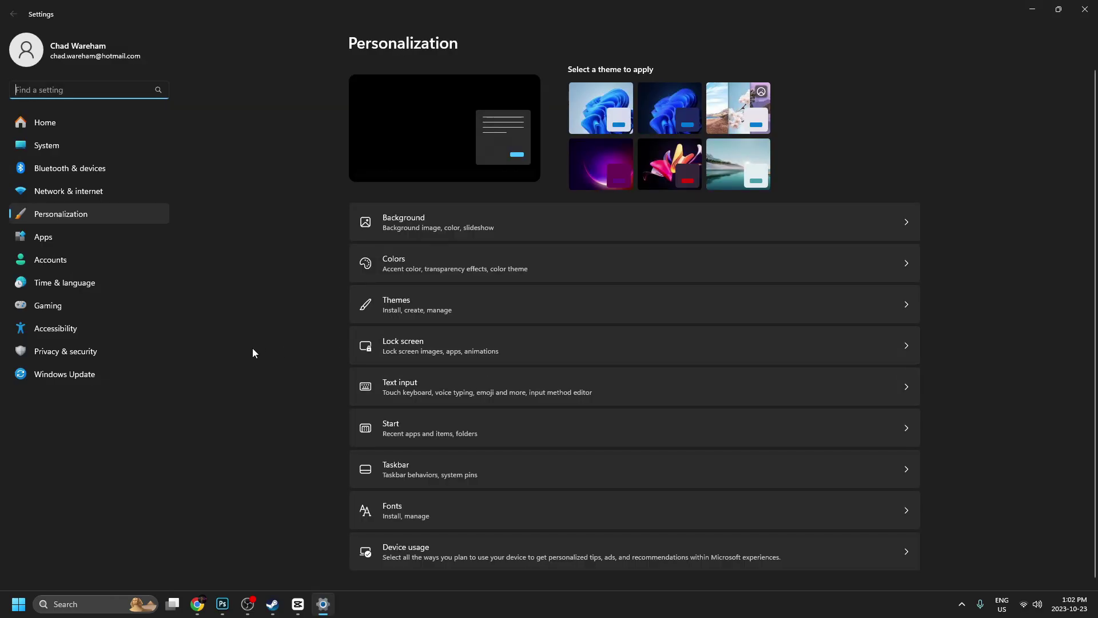
{"action": "left_click", "coordinate": [80, 304]}
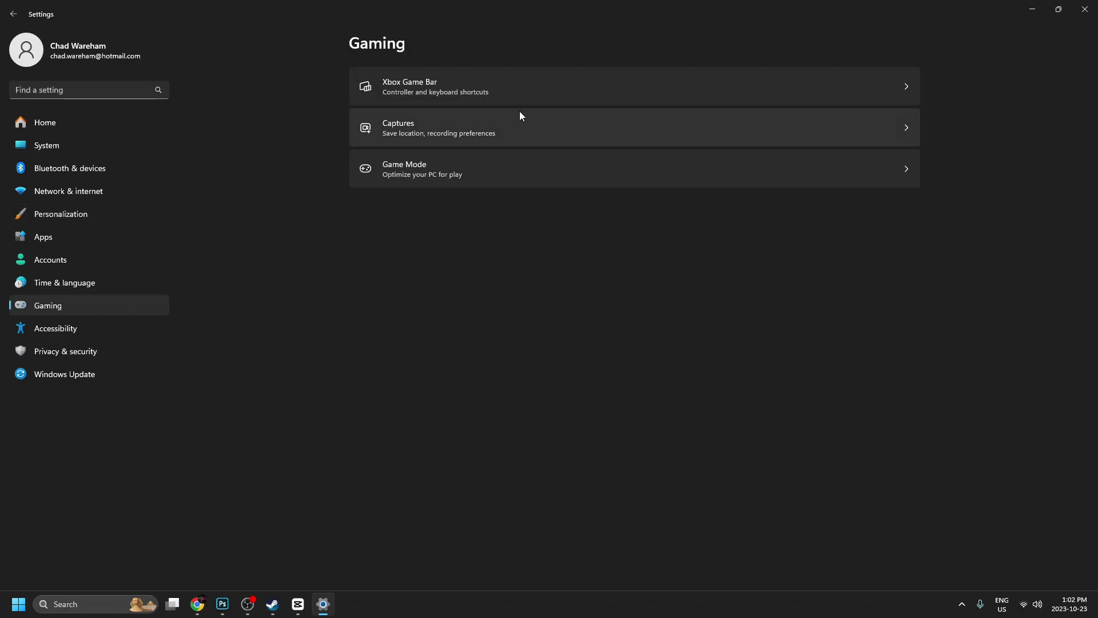
{"action": "left_click", "coordinate": [493, 166]}
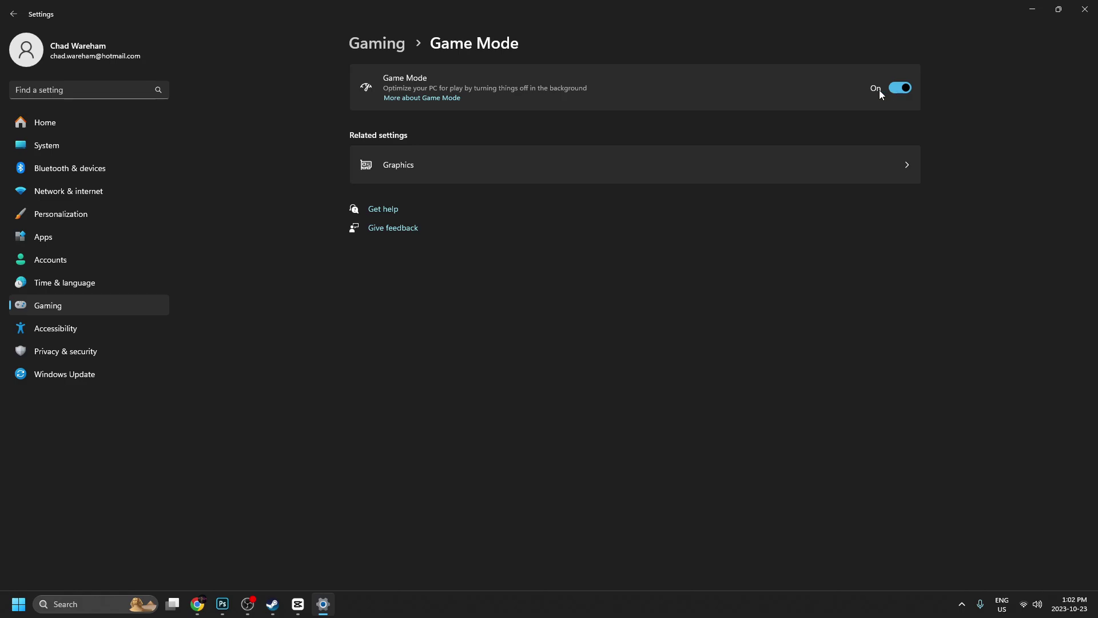
{"action": "left_click", "coordinate": [1085, 9]}
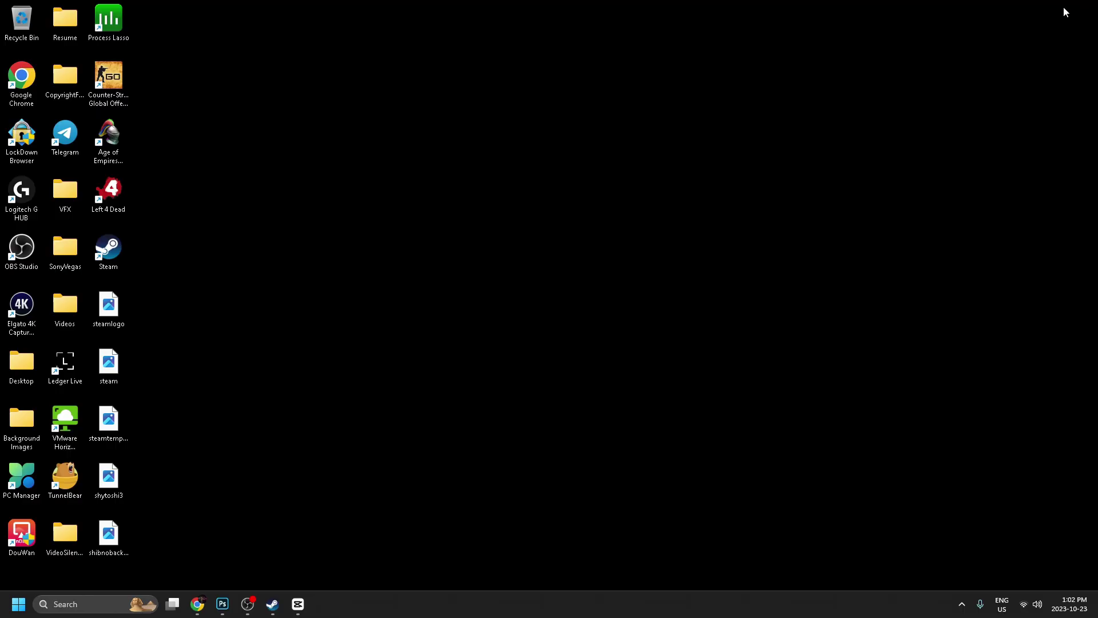
- Open NVIDIA Control Panel from the desktop and set the image settings preference to emphasize Performance
{"action": "right_click", "coordinate": [472, 286]}
{"action": "left_click", "coordinate": [508, 441]}
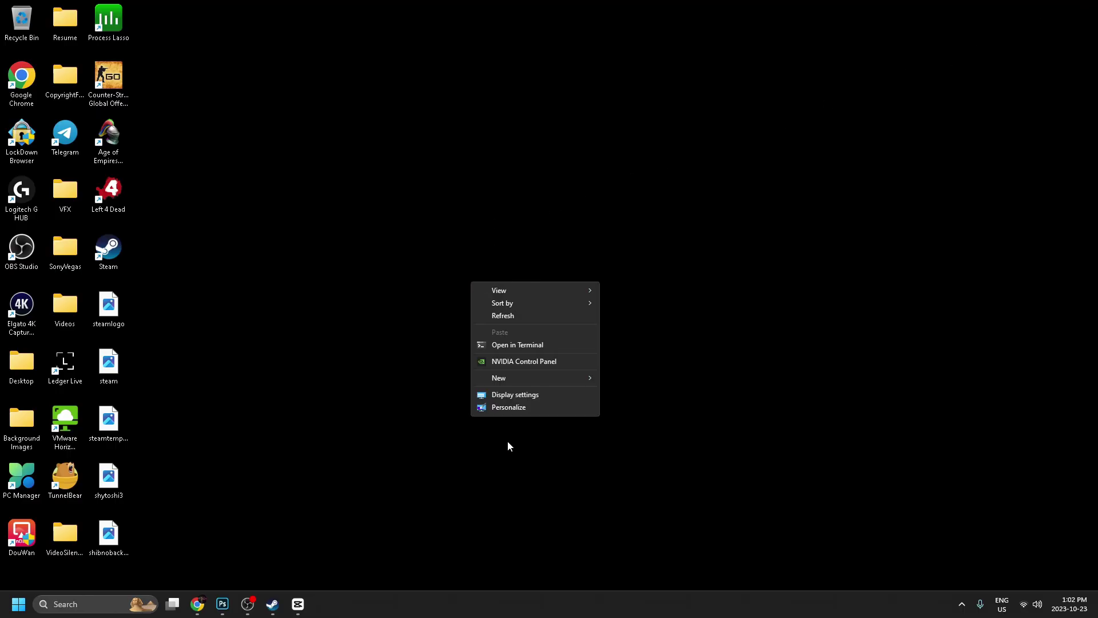
{"action": "left_click", "coordinate": [537, 360]}
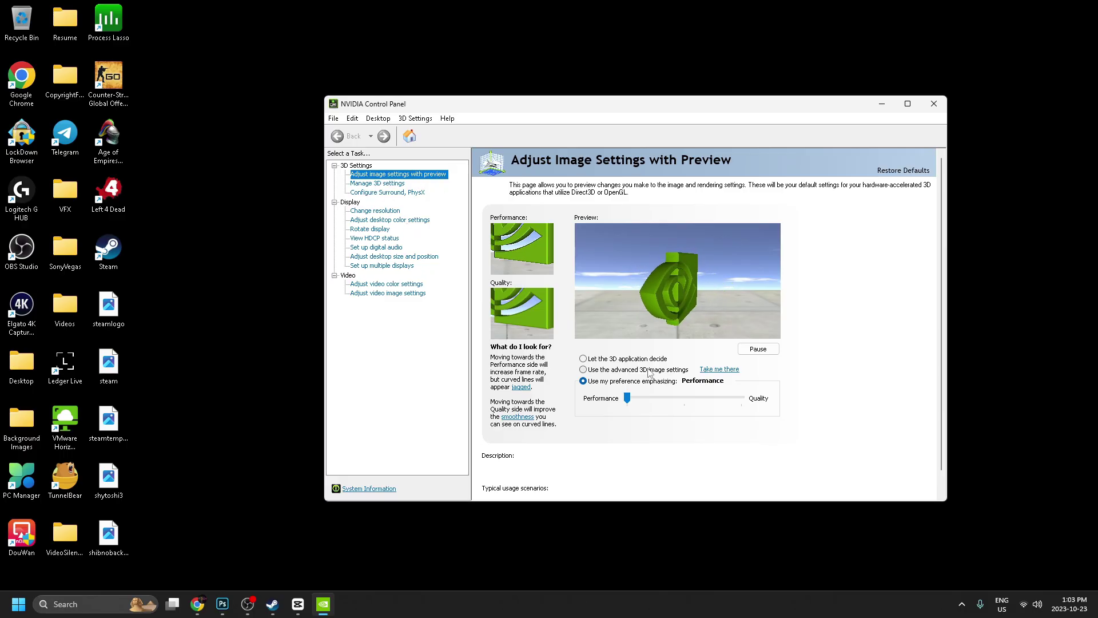
{"action": "left_click_drag", "start_coordinate": [628, 397], "coordinate": [685, 403]}
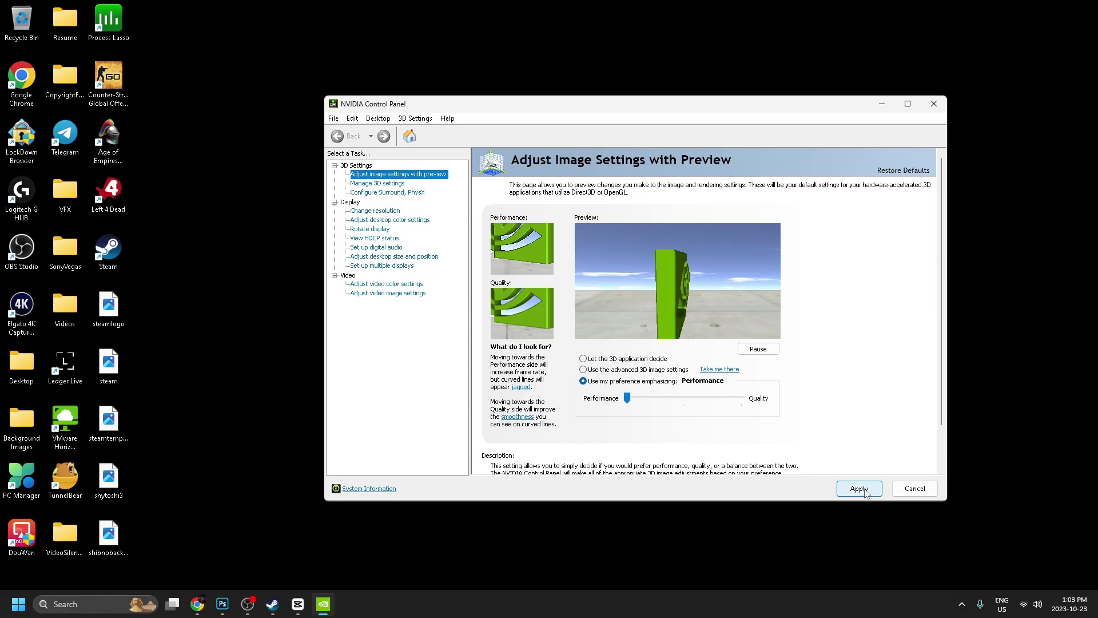
- Switch back to the Steam window
{"action": "left_click", "coordinate": [273, 604]}
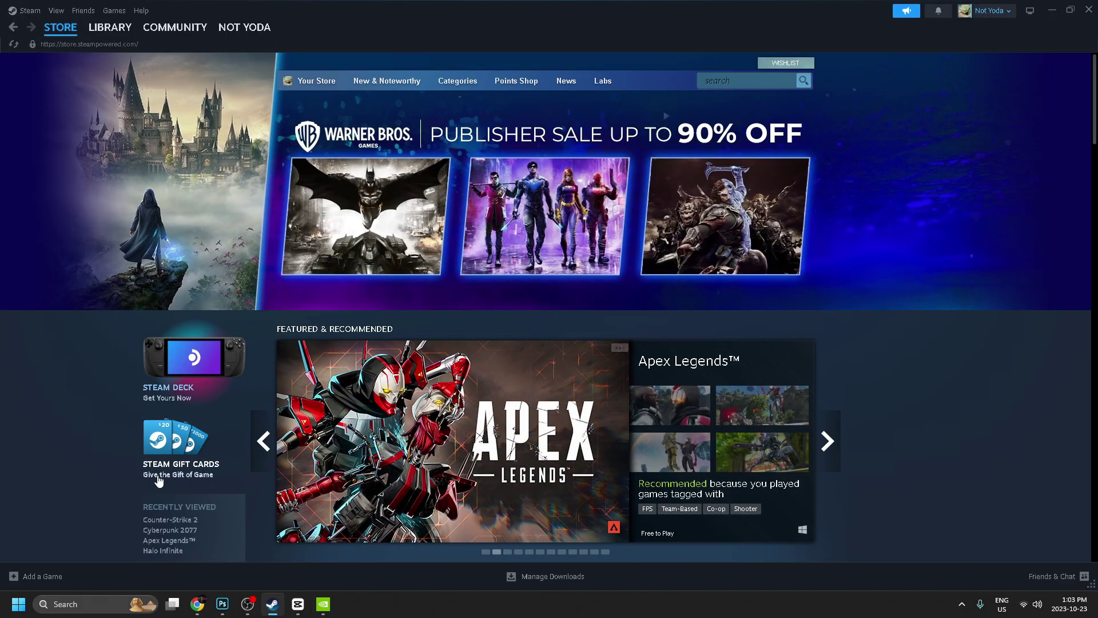